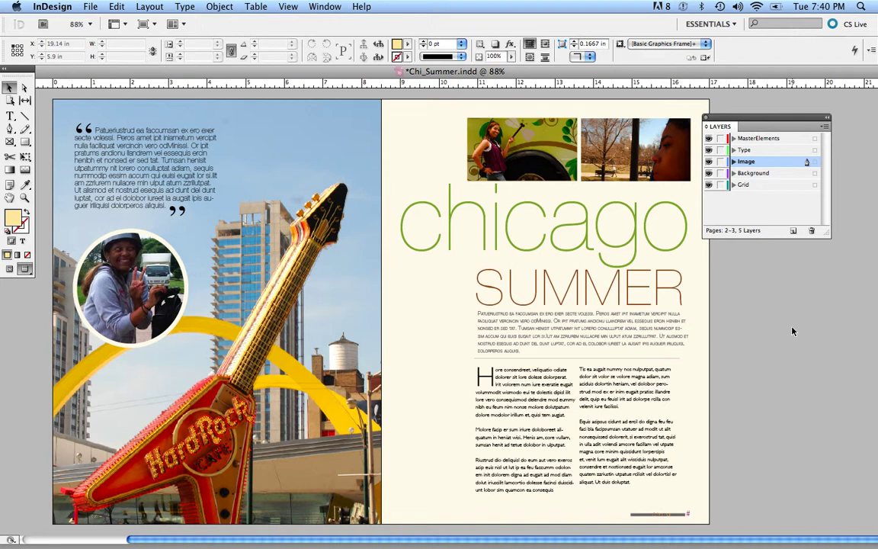
- Select the MasterElements and Grid layers in turn to compare the top and bottom of the stack
click(771, 140)
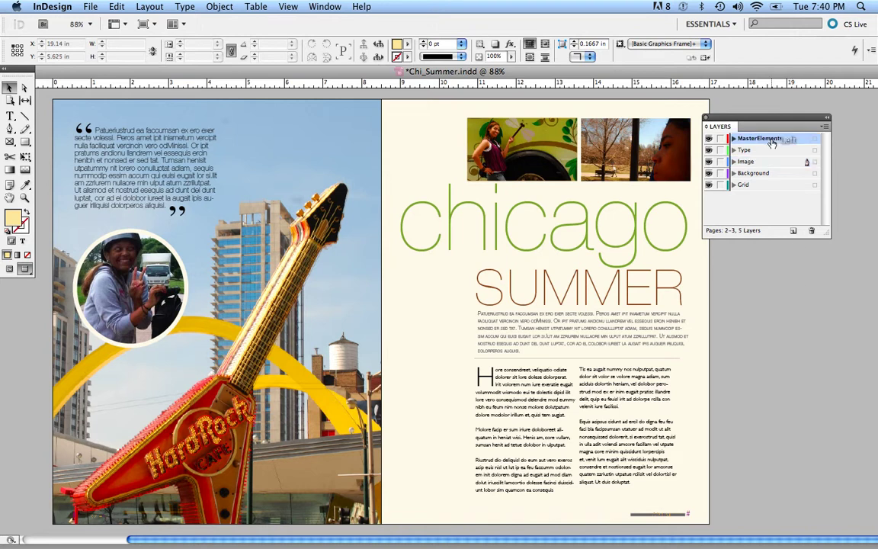
click(752, 186)
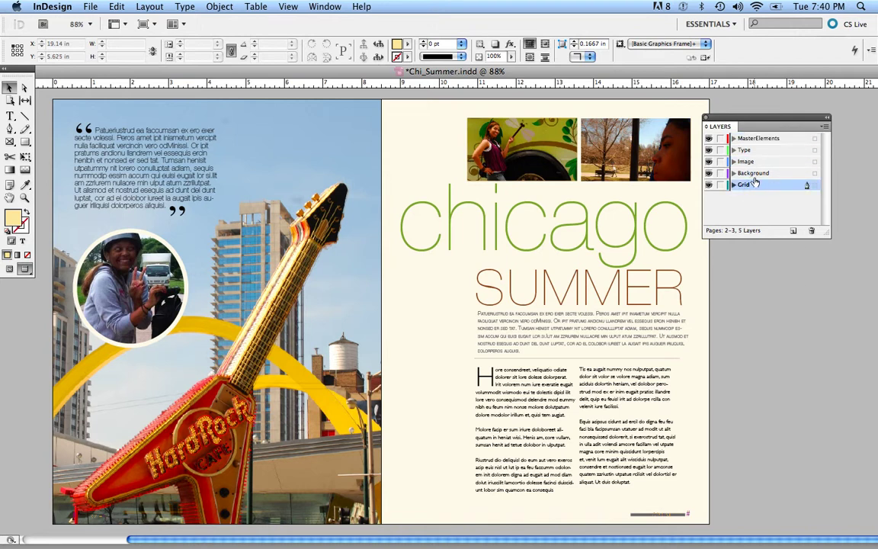
click(754, 139)
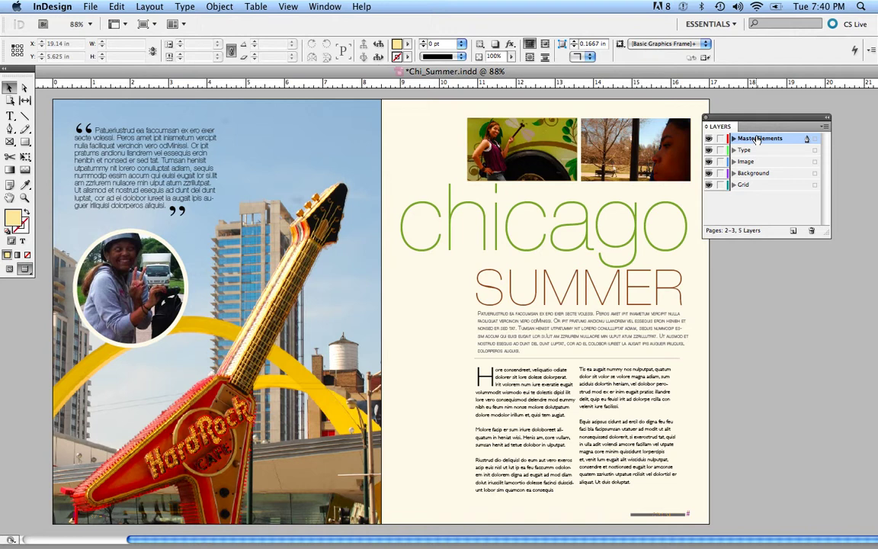
click(750, 186)
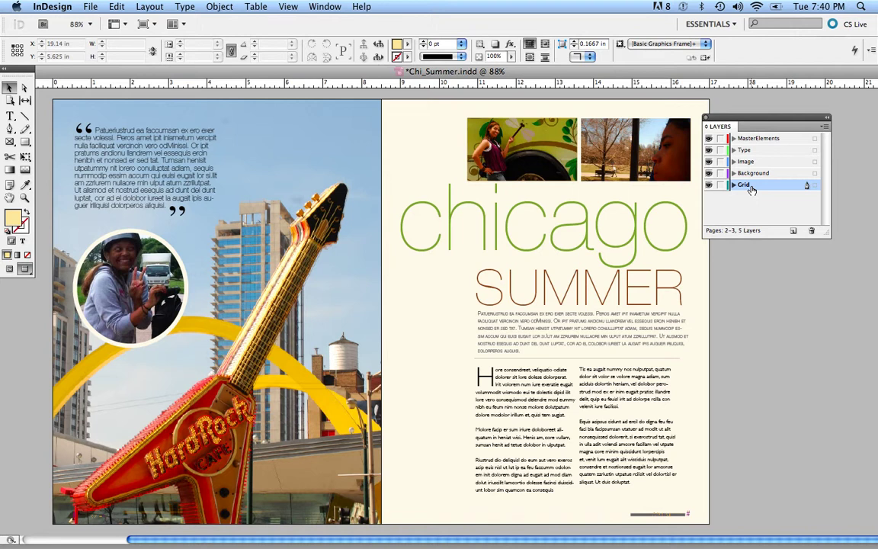
click(758, 138)
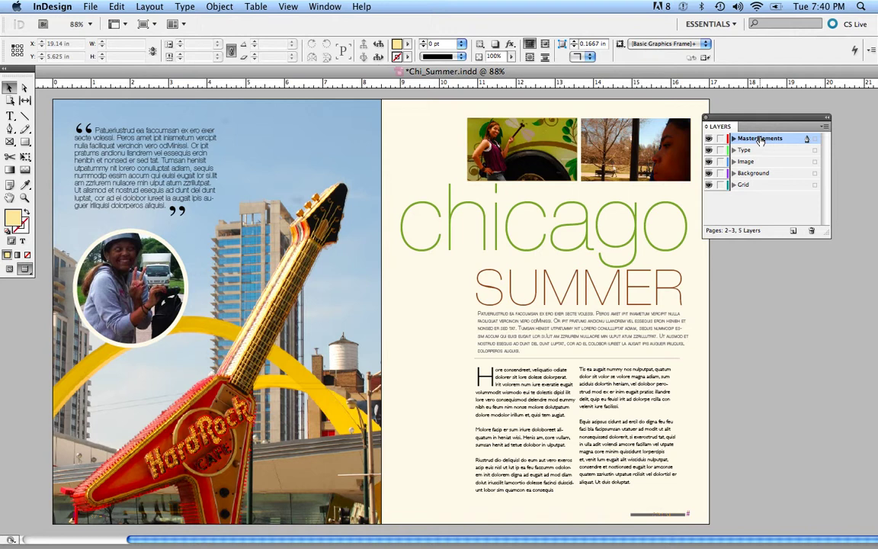
click(759, 184)
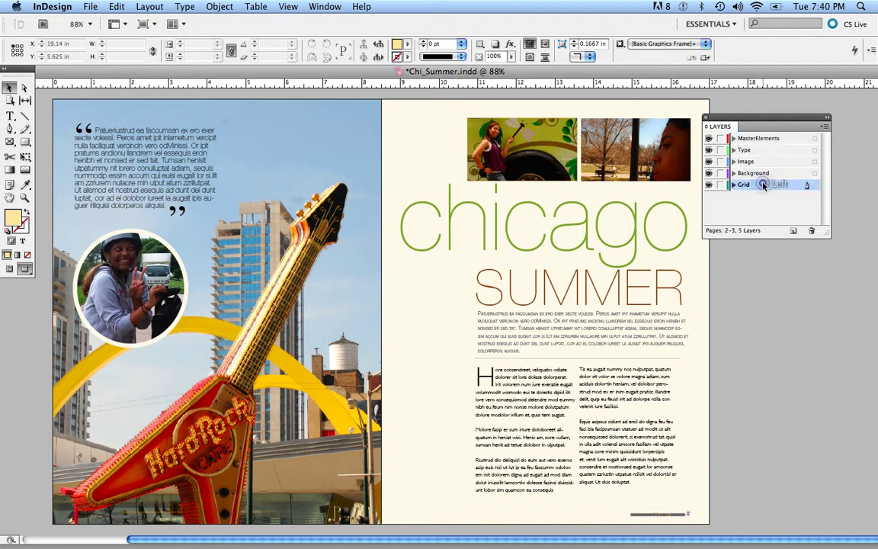
- Move the Background layer to the top of the stack, then return it beneath the Image layer
drag(755, 175, 753, 149)
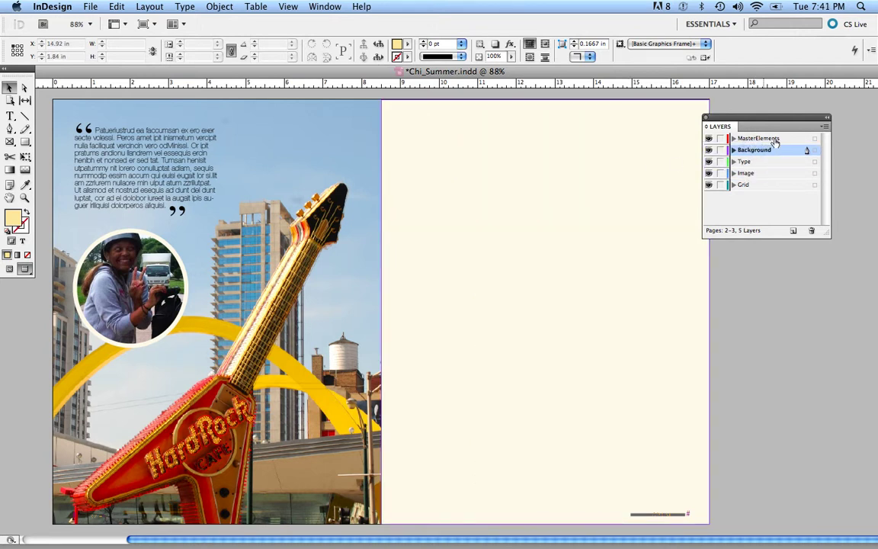
click(608, 229)
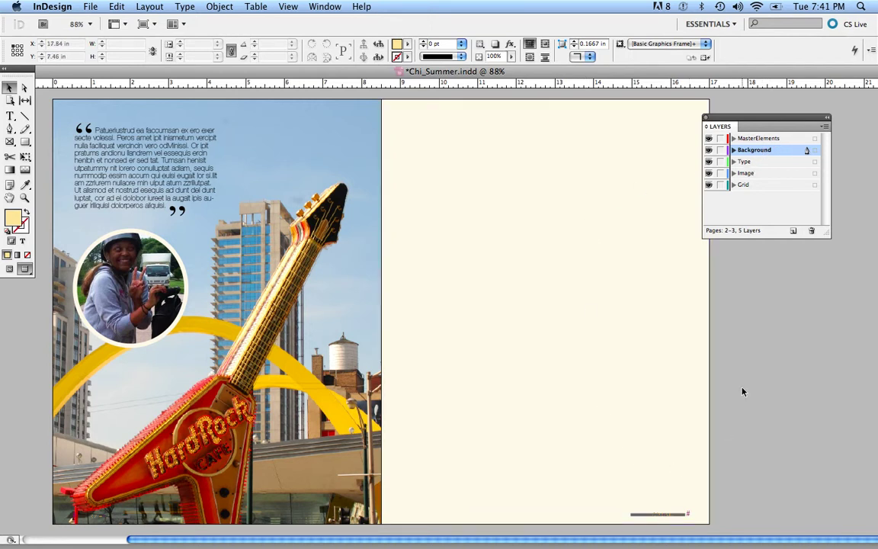
drag(762, 158, 759, 180)
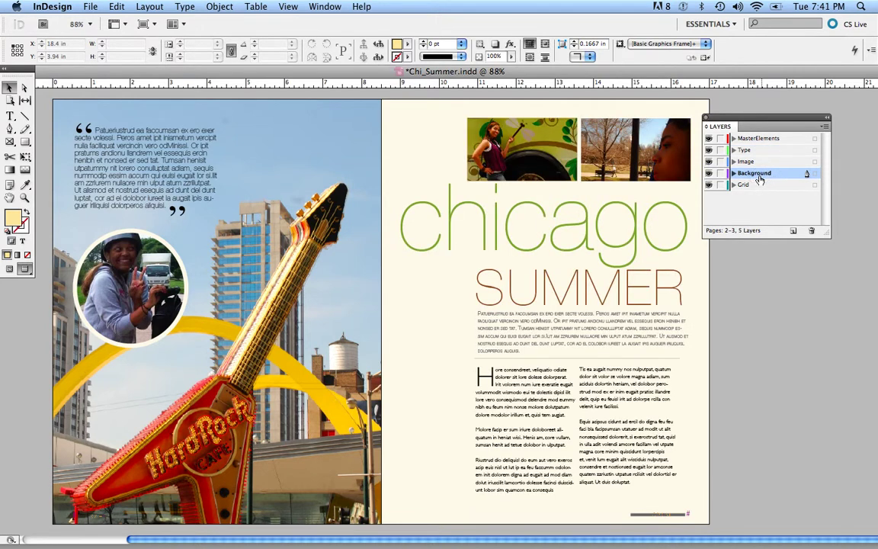
mouse_move(758, 179)
mouse_down()
mouse_move(758, 153)
mouse_move(757, 177)
mouse_up()
- Hide and show the Type layer's text twice, then lock the Type layer
click(742, 162)
click(754, 150)
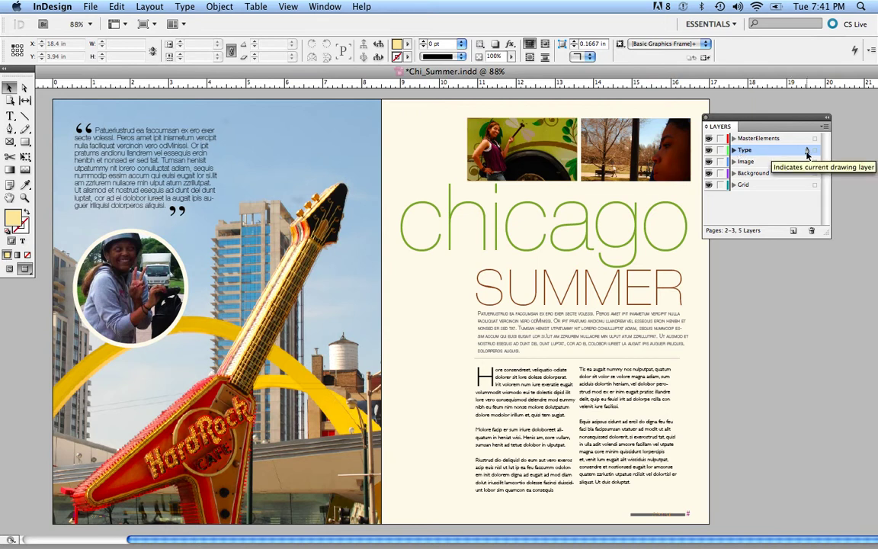
click(709, 151)
click(709, 151)
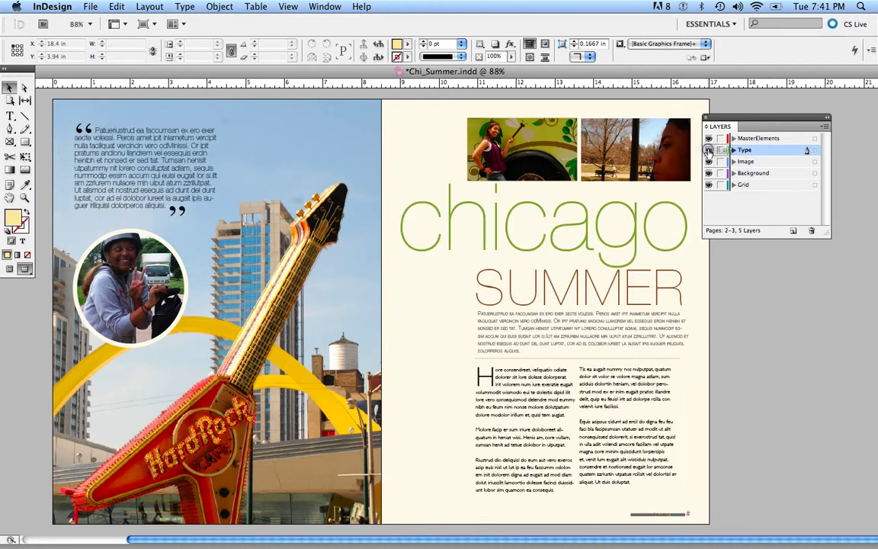
click(708, 151)
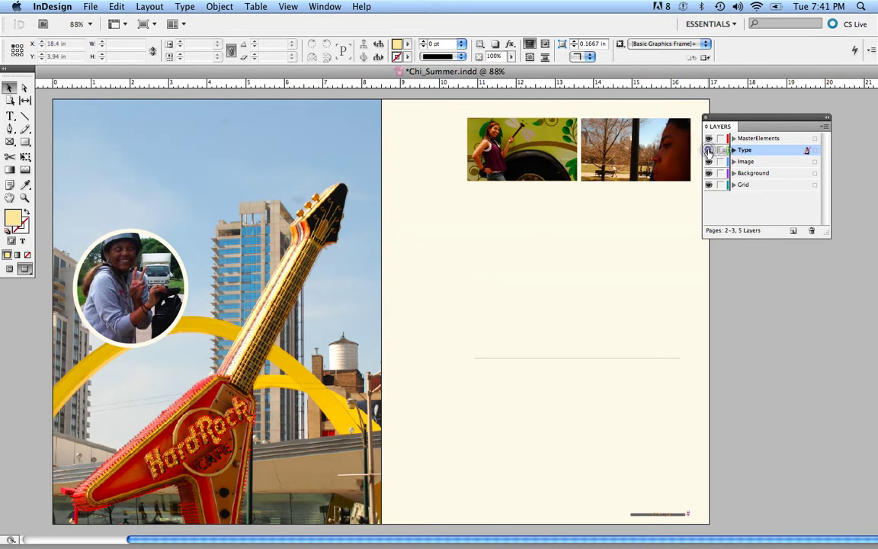
click(708, 150)
click(721, 151)
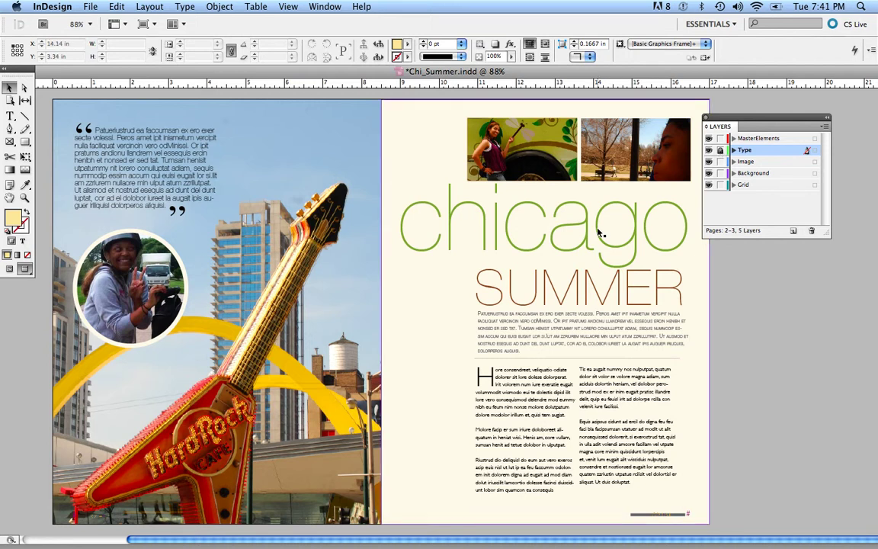
- Confirm the locked chicago headline can't be selected, briefly locking and unlocking the Background layer
click(647, 227)
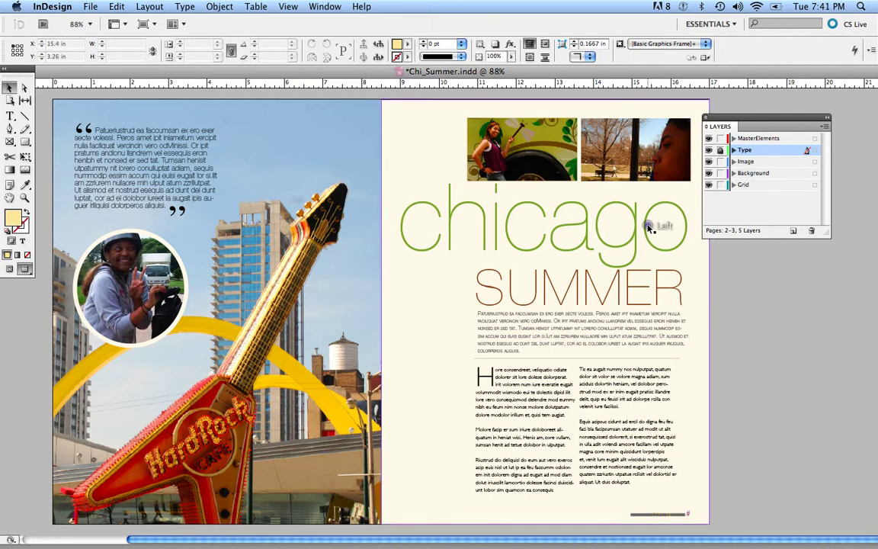
click(721, 174)
click(612, 244)
click(521, 245)
click(720, 174)
- Unlock the Type layer and expand it to show <chicago>, <SUMMER> and its other items
click(721, 151)
click(720, 151)
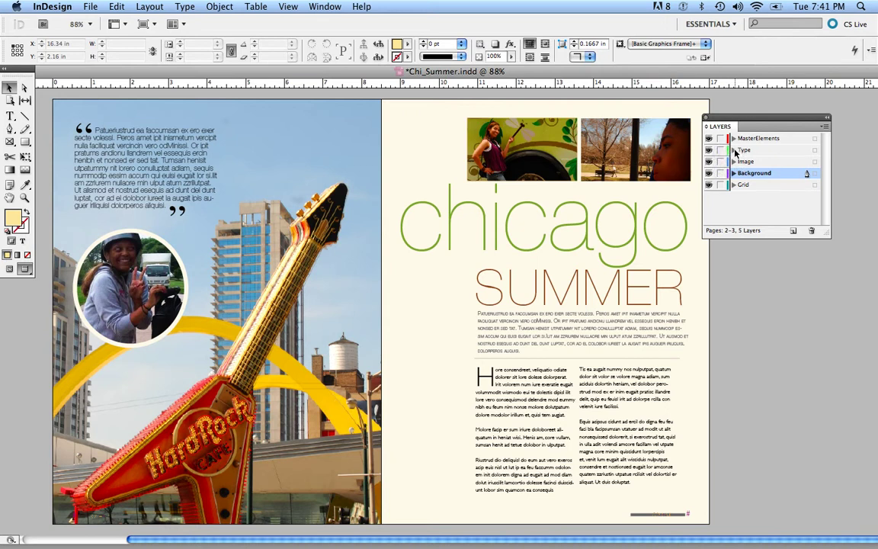
click(733, 150)
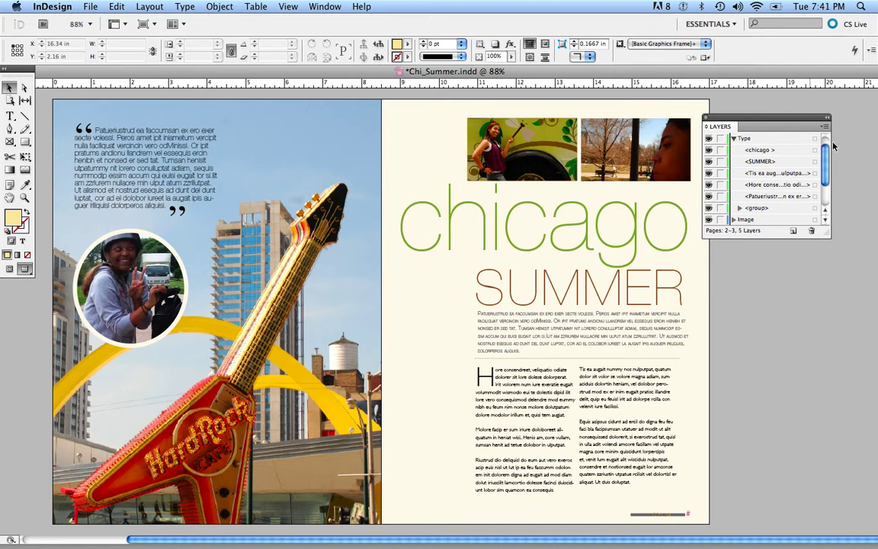
drag(824, 171, 824, 165)
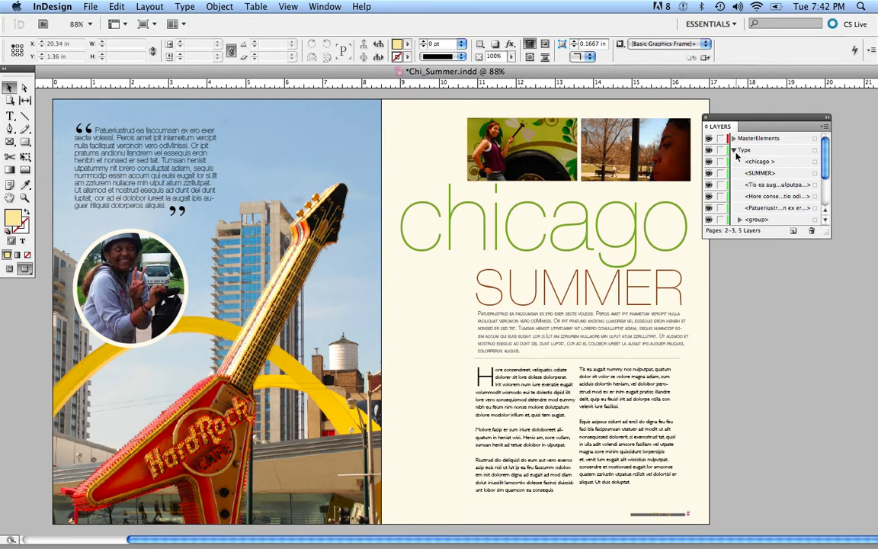
- Collapse the Type layer, turn off Paste Remembers Layers, and select the chicago headline frame
click(733, 150)
click(754, 173)
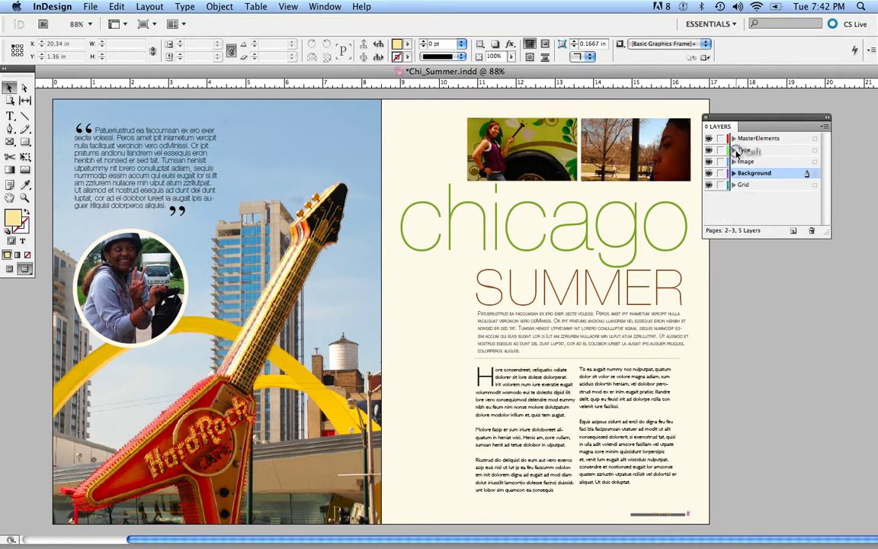
click(825, 127)
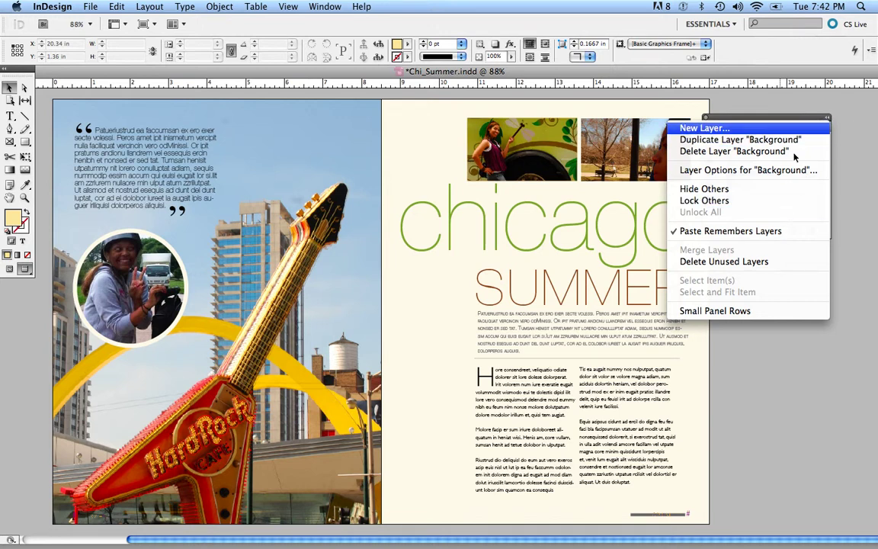
click(783, 232)
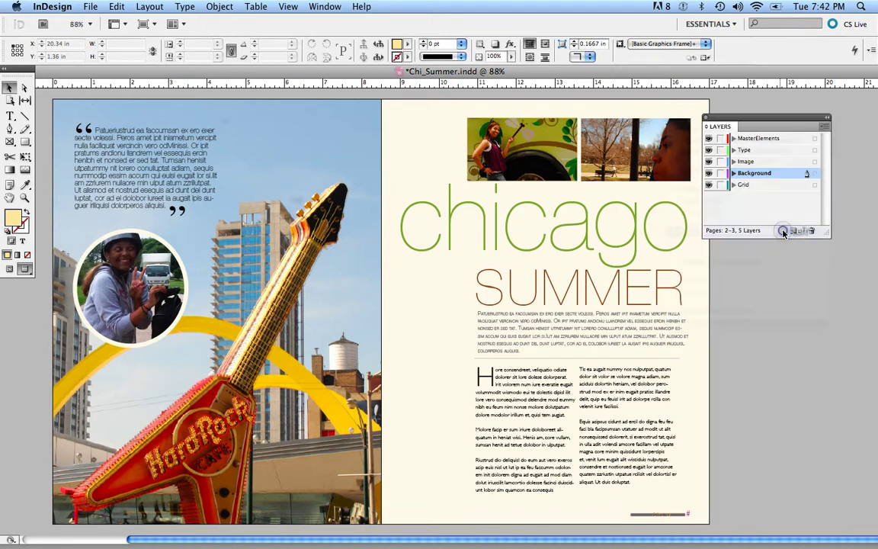
click(823, 130)
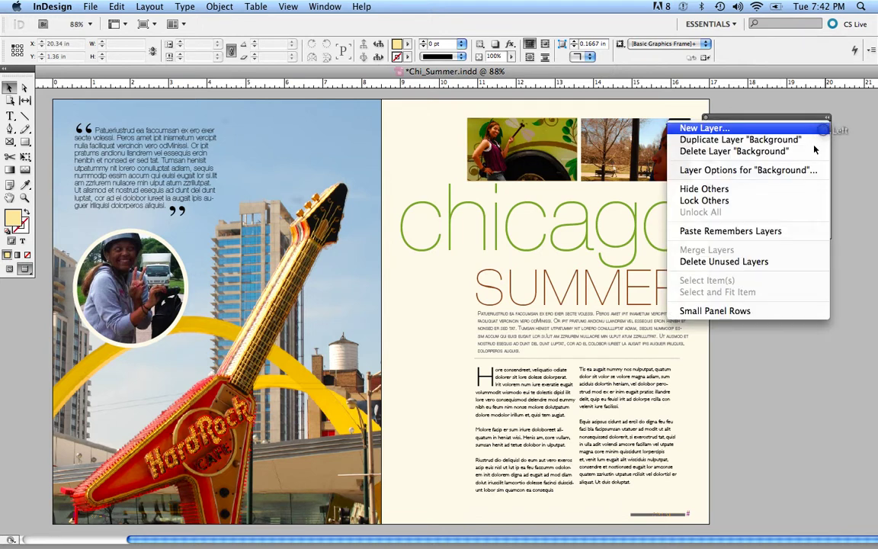
click(770, 231)
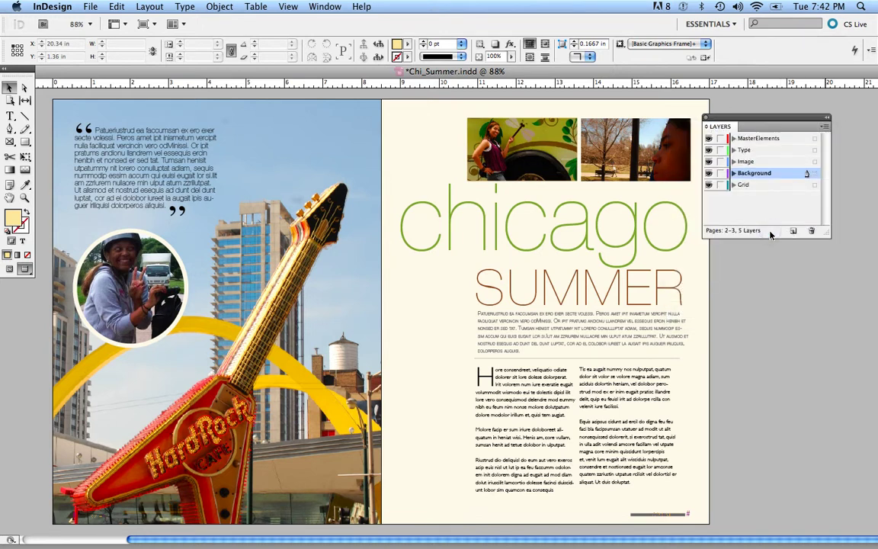
click(637, 248)
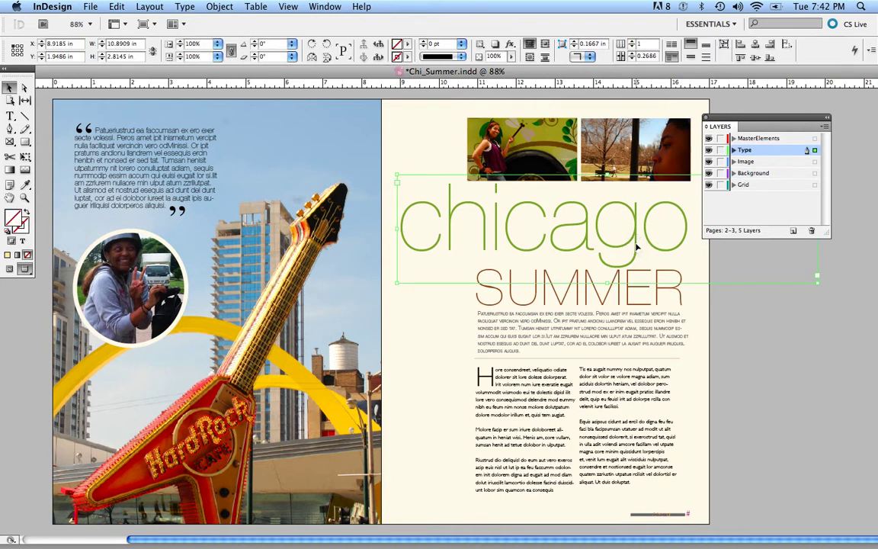
- Cut the chicago headline and paste it in place on the Type layer
key(super+x)
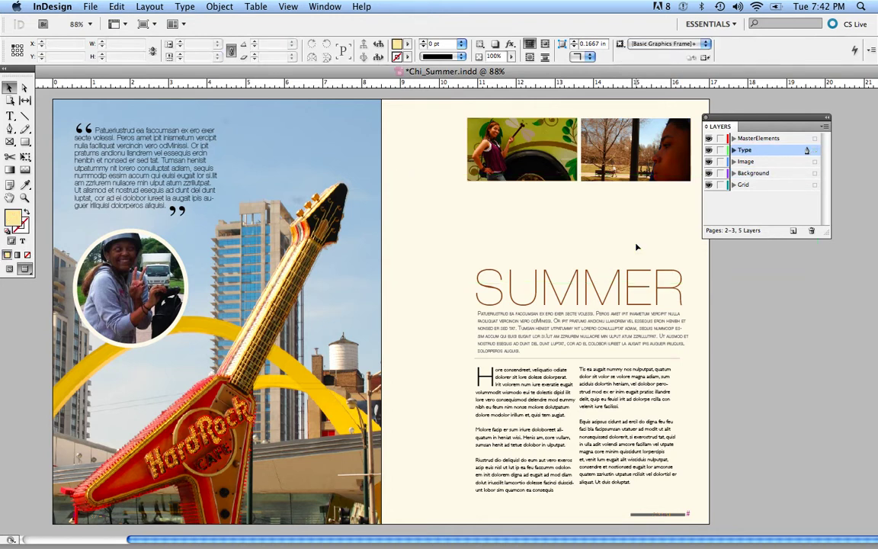
click(786, 173)
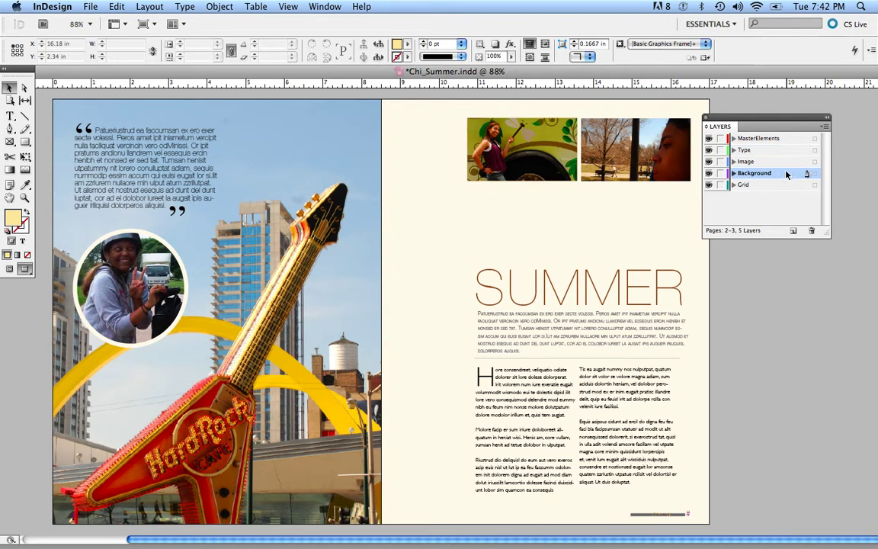
click(745, 150)
key(super+alt+shift+v)
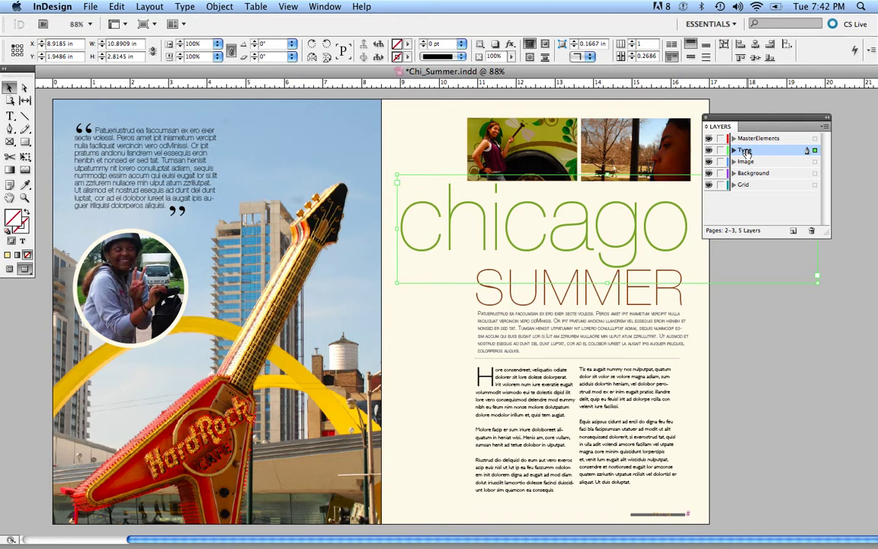
- Create Layer 6 and rename it 'test' with an Orange layer colour
click(783, 213)
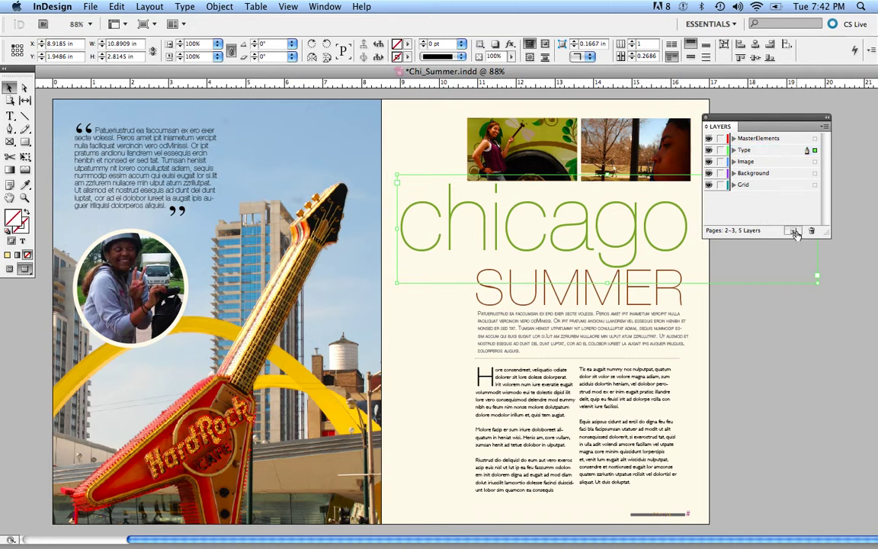
click(793, 231)
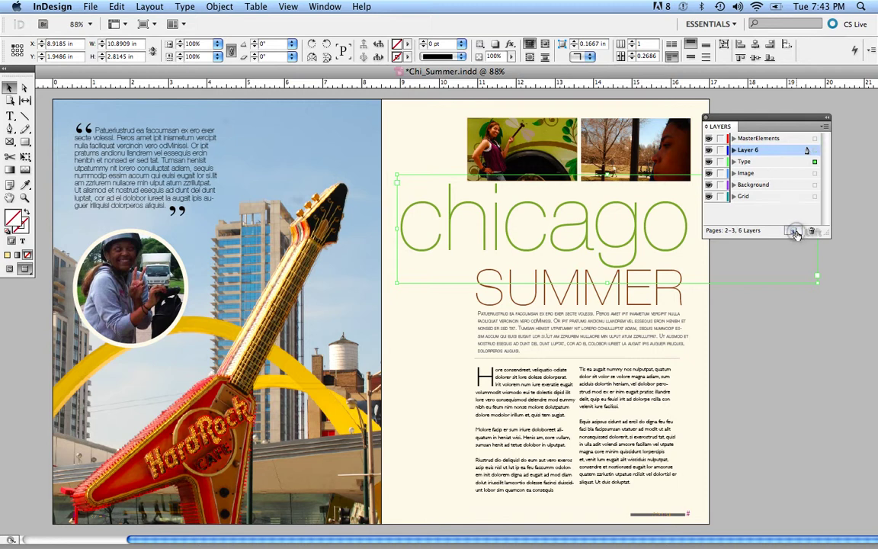
drag(746, 150, 750, 150)
double_click(751, 150)
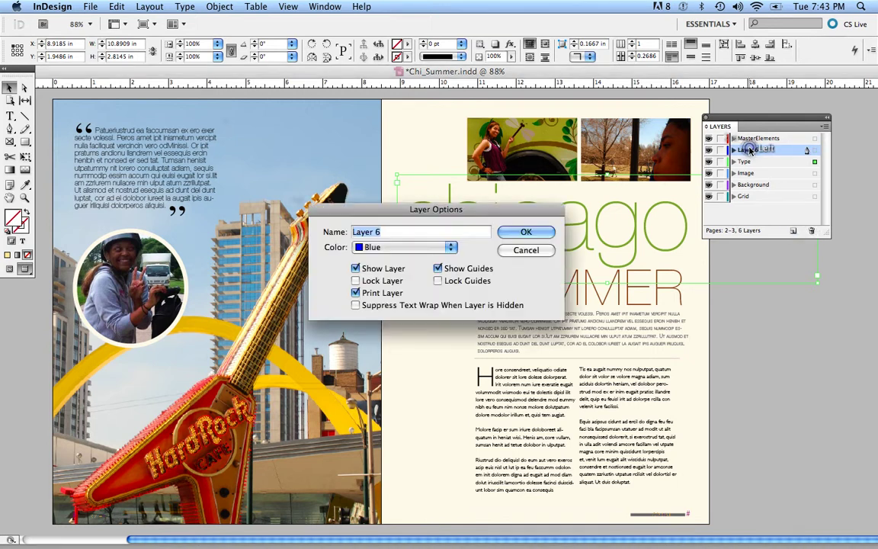
double_click(430, 227)
text(test)
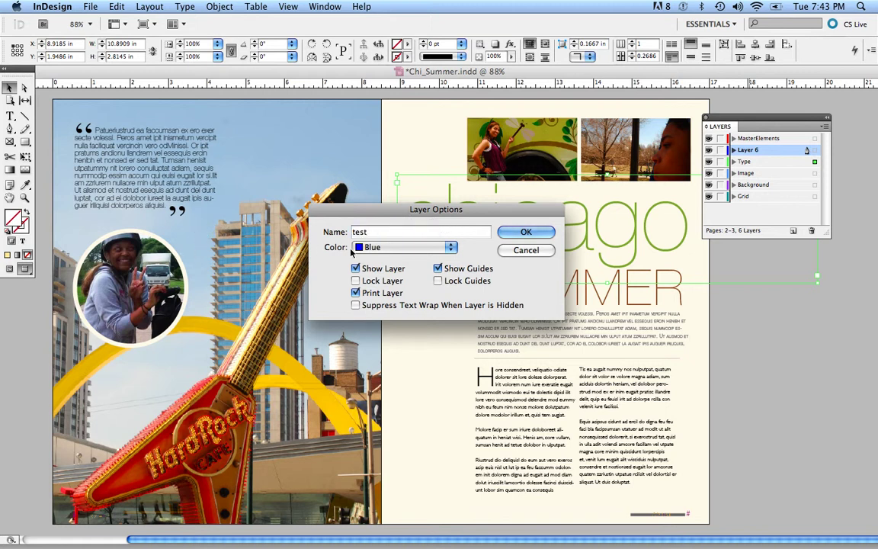
click(376, 252)
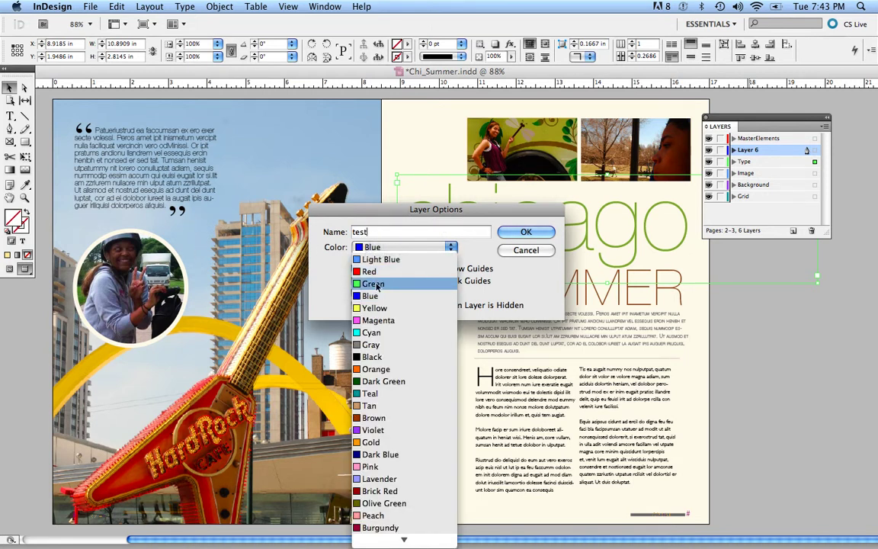
click(377, 284)
click(390, 249)
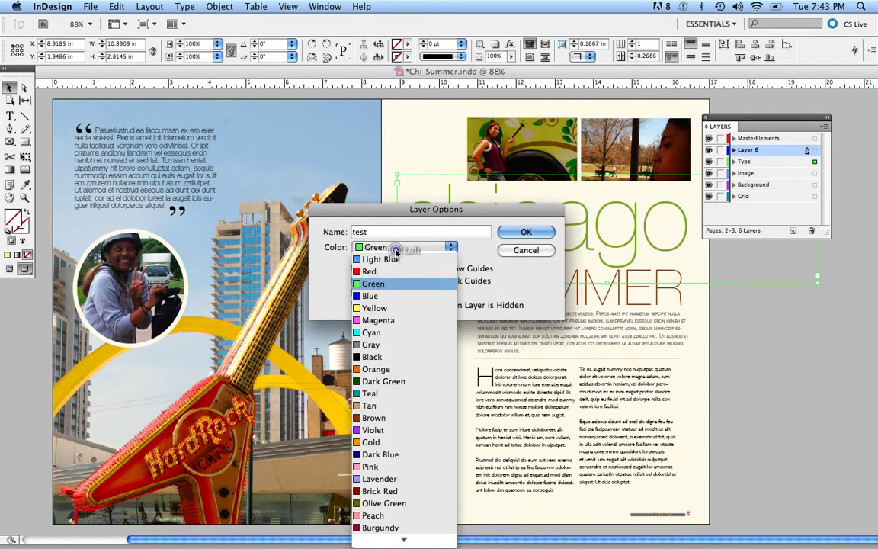
click(376, 369)
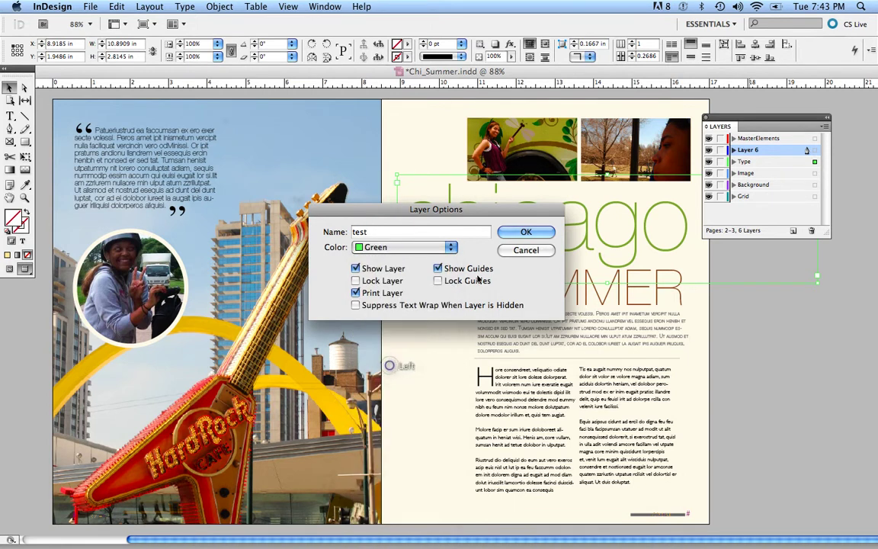
click(524, 233)
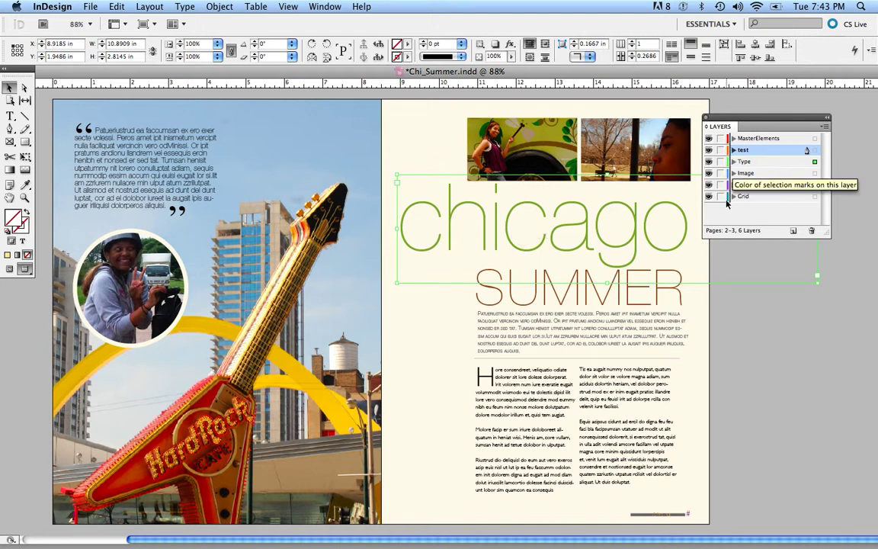
- Check the layers of a top photo and the chicago frame, then delete the test layer
click(674, 157)
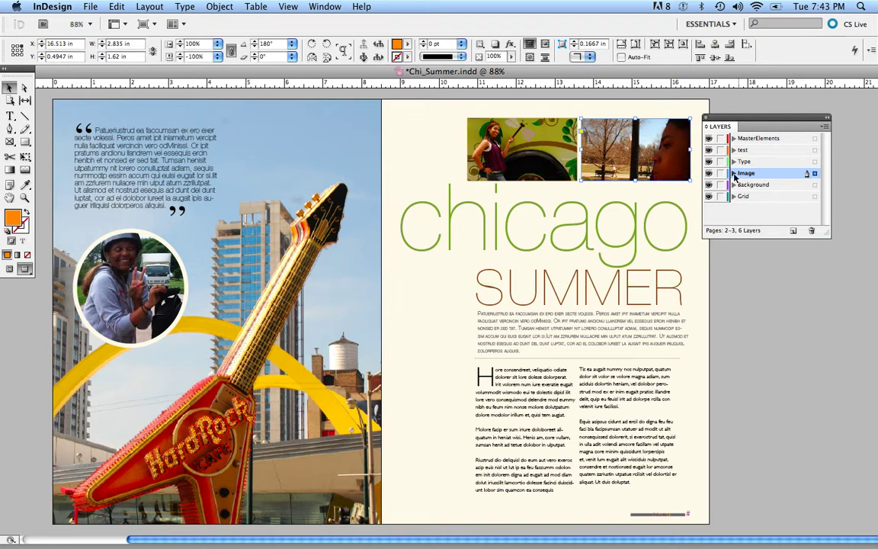
click(631, 227)
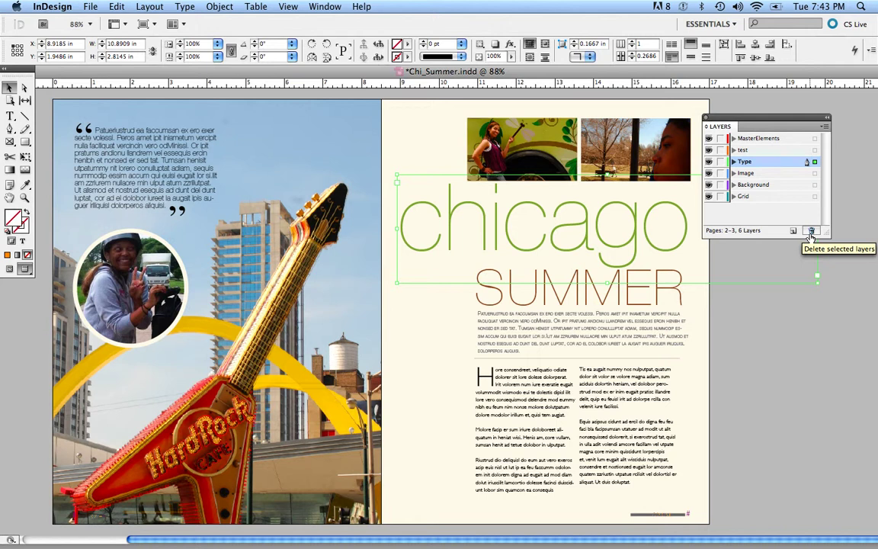
click(762, 150)
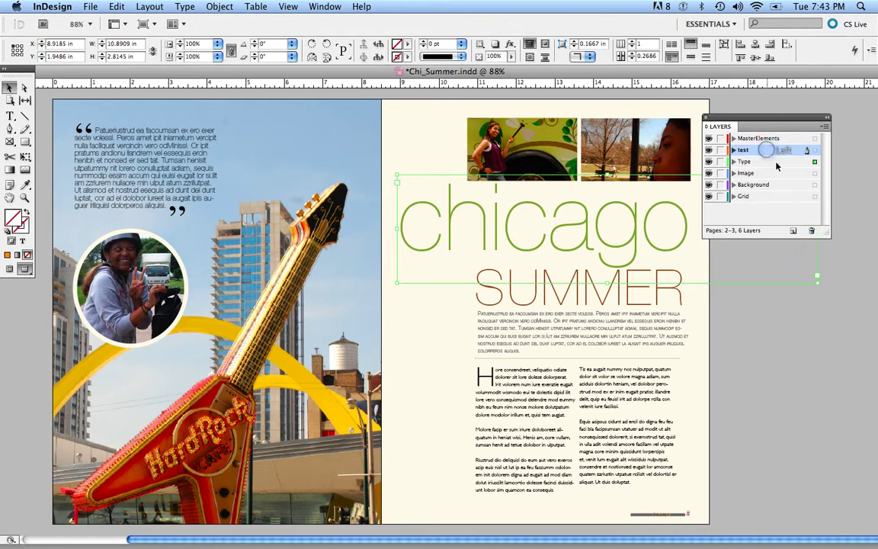
click(811, 229)
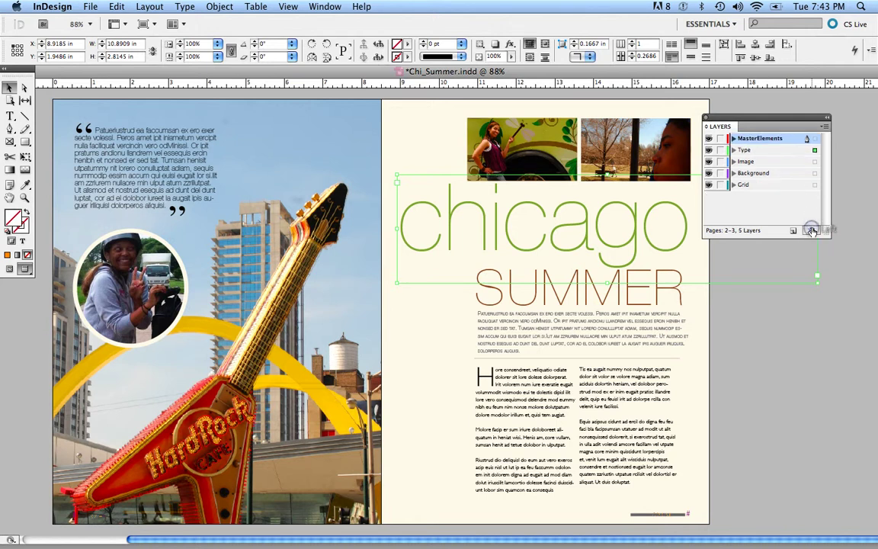